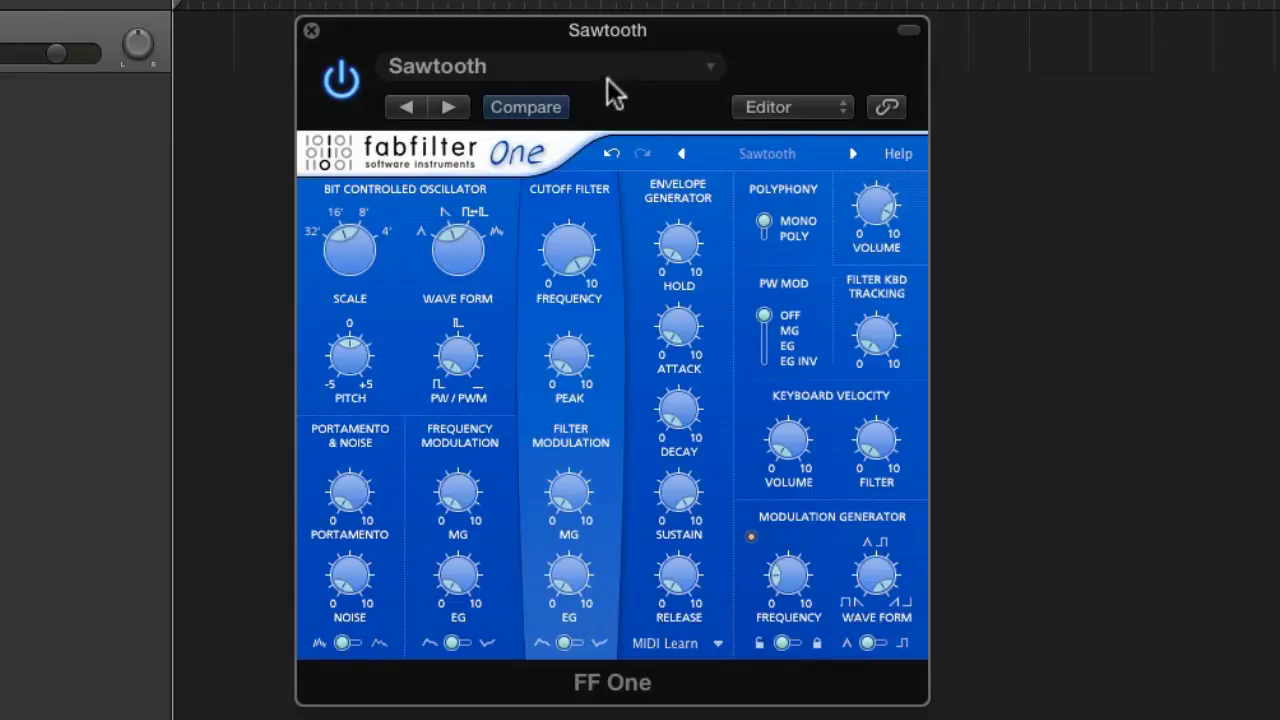
- Switch the synth to polyphonic mode and lengthen the envelope, with an attack of about 1.5 seconds and a long release
drag(607, 33, 625, 33)
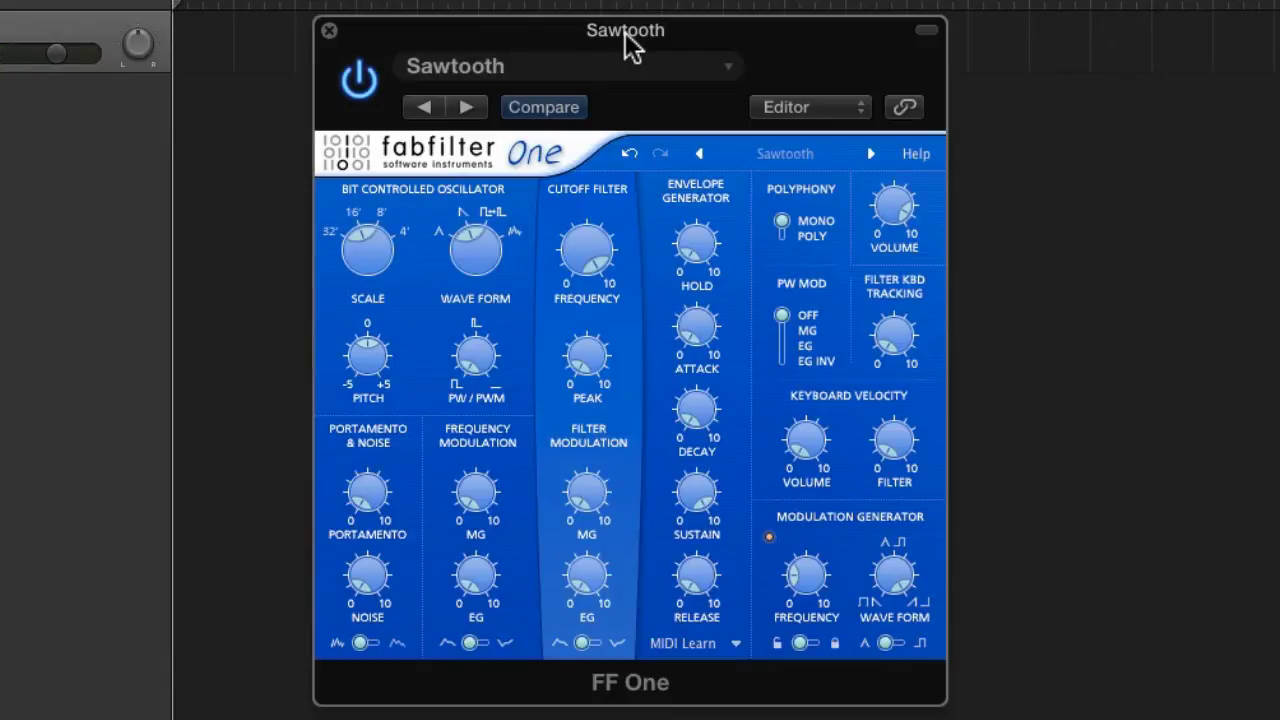
click(784, 240)
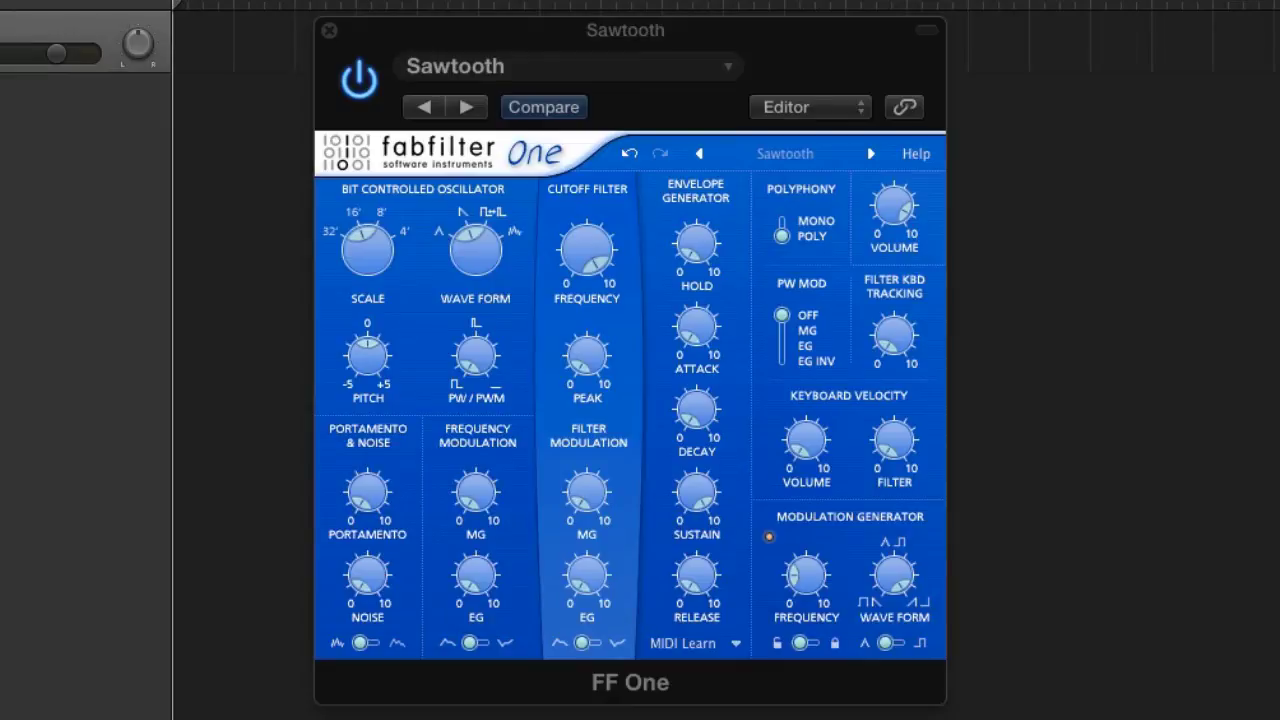
drag(710, 318, 701, 215)
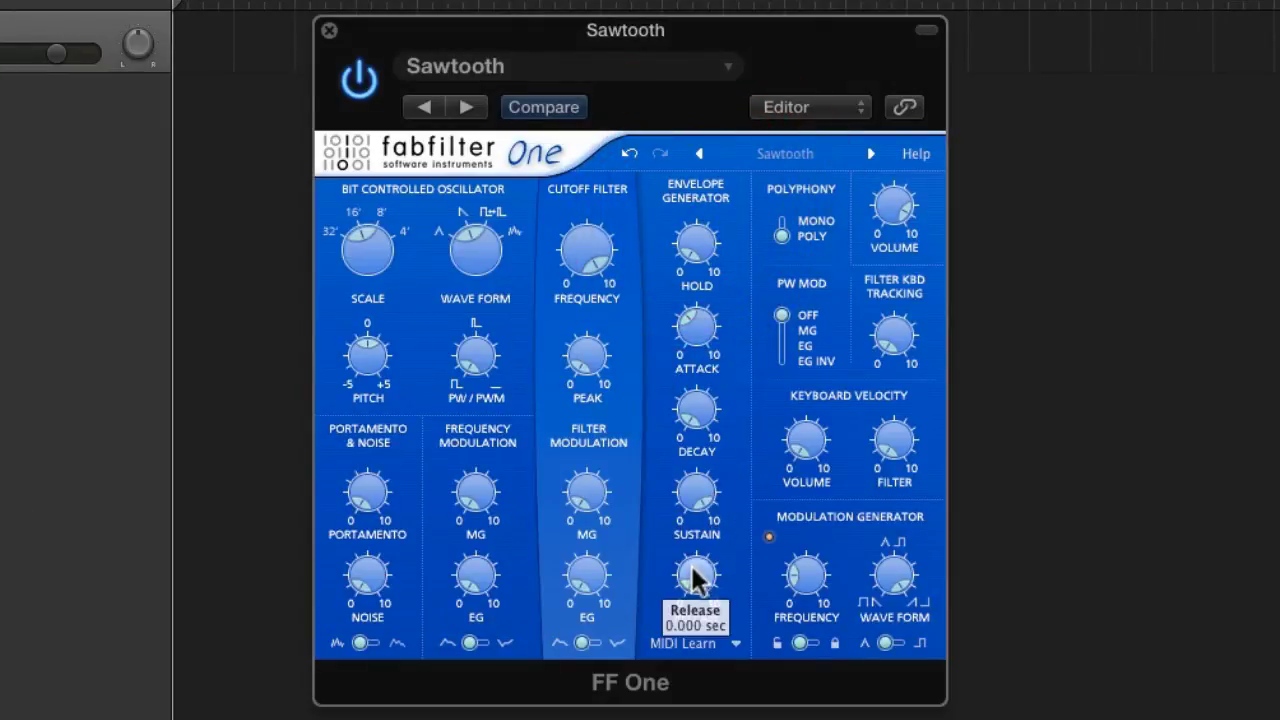
drag(694, 572, 699, 394)
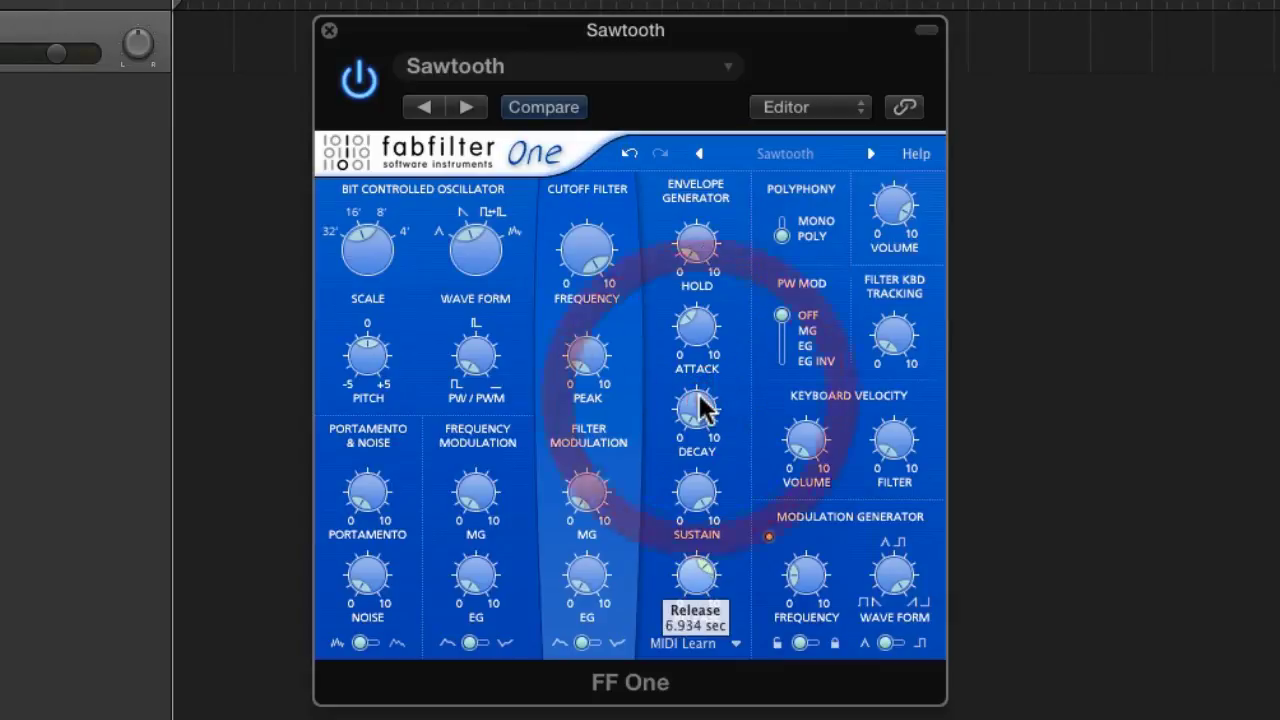
drag(697, 322, 704, 335)
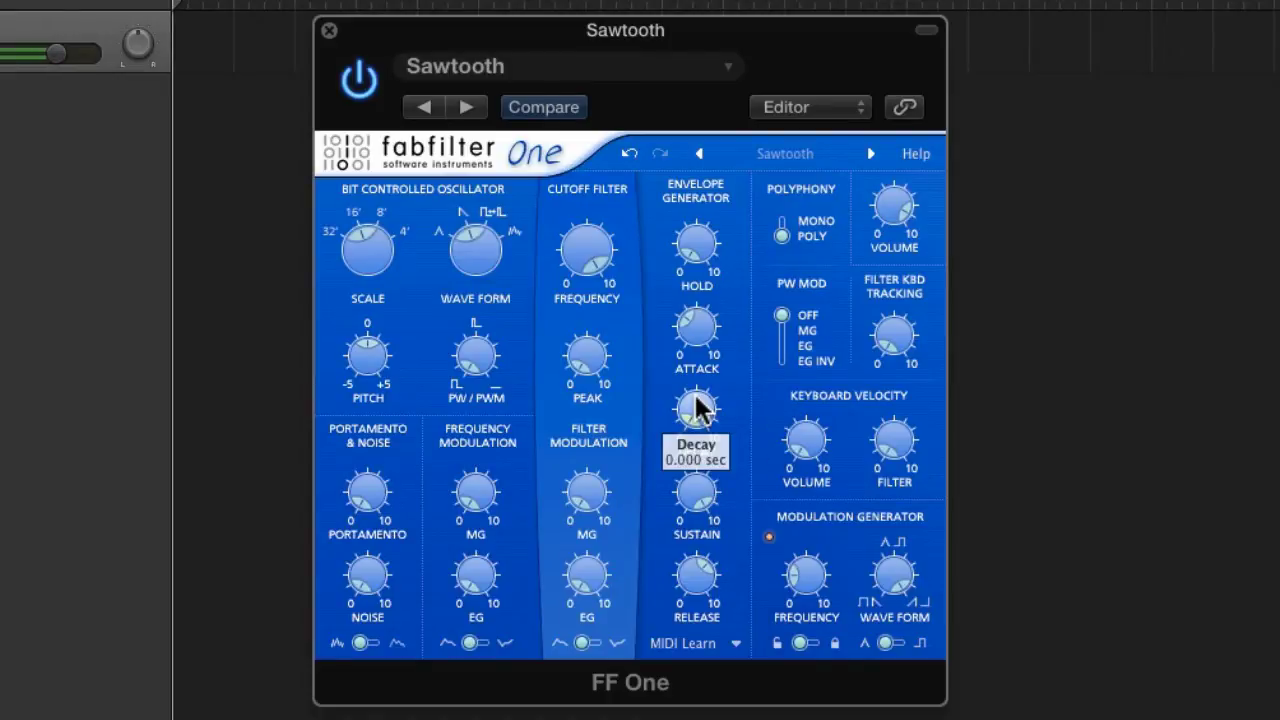
mouse_move(695, 575)
mouse_down()
mouse_move(703, 640)
mouse_move(697, 588)
mouse_move(690, 599)
mouse_up()
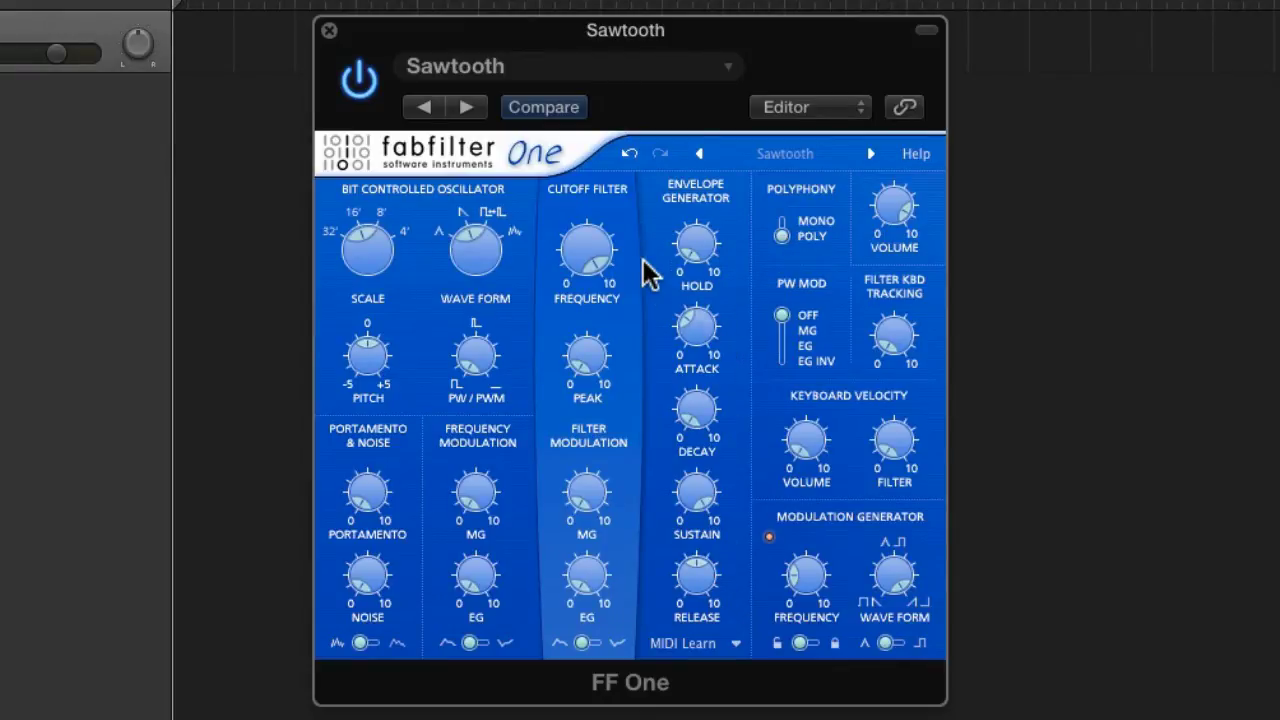
- Shape the cutoff filter with a partly closed frequency, some peak and a moderate amount of envelope modulation
mouse_move(594, 251)
mouse_down()
mouse_move(600, 371)
mouse_move(593, 337)
mouse_move(588, 356)
mouse_move(600, 251)
mouse_up()
drag(597, 568, 612, 367)
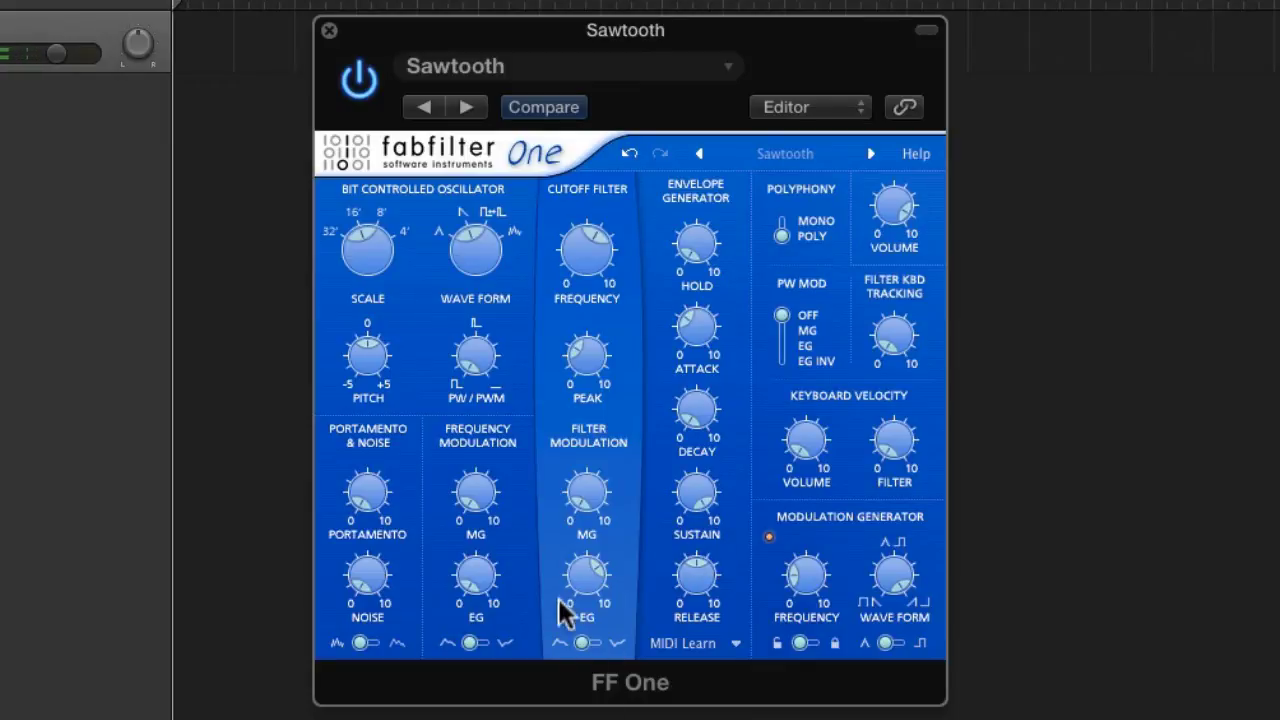
drag(575, 605, 600, 678)
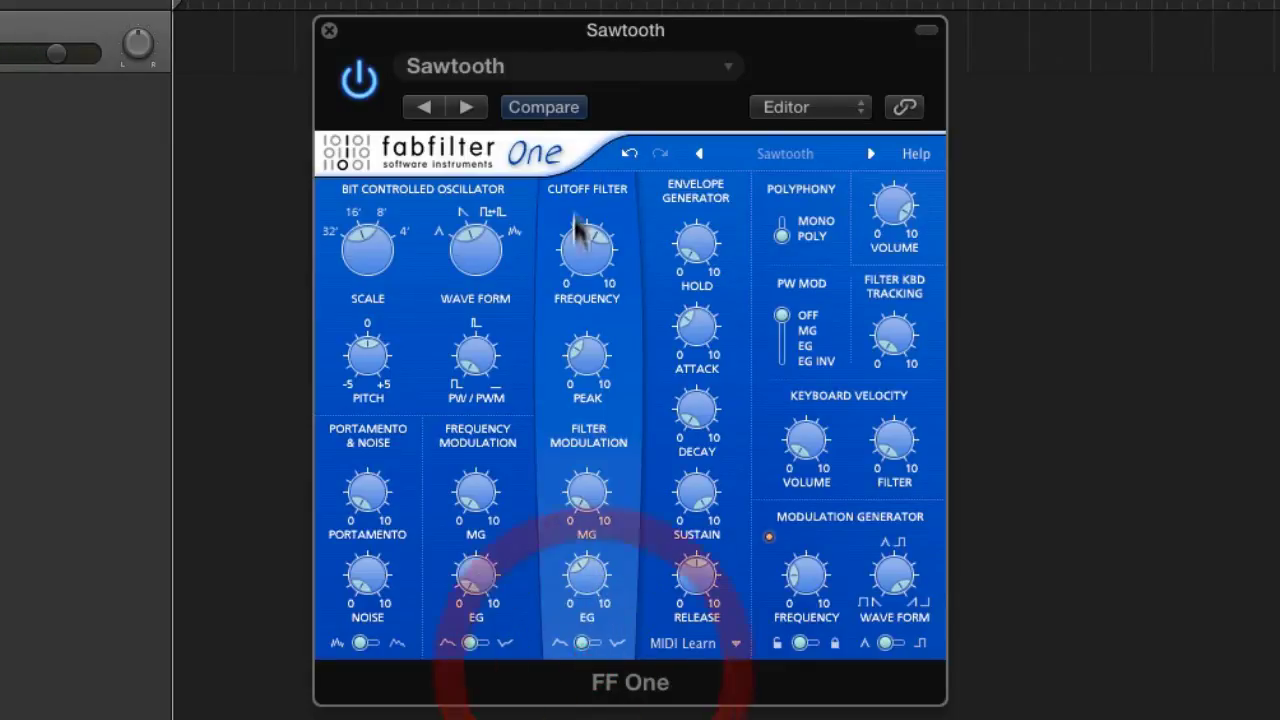
drag(586, 234, 580, 206)
- Set the envelope release to about 6.2 seconds and fine-tune the filter's cutoff frequency and peak
click(705, 585)
drag(705, 585, 709, 534)
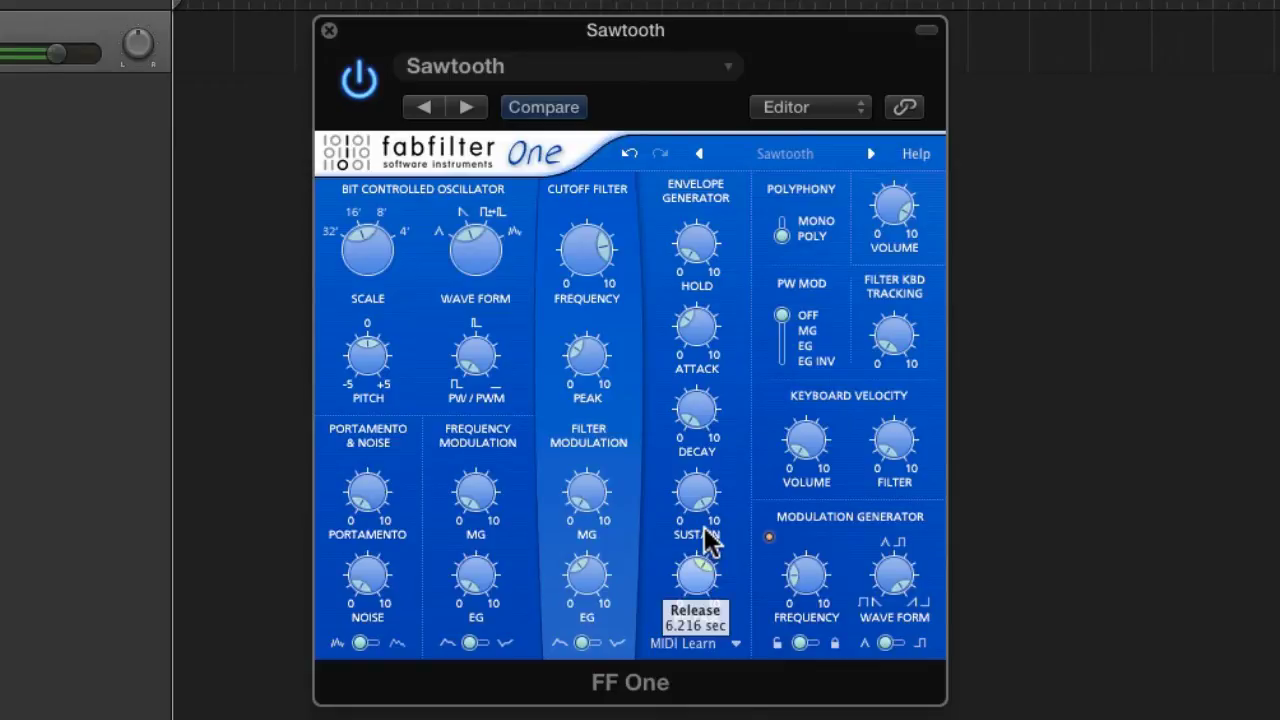
drag(583, 236, 603, 282)
drag(597, 346, 597, 329)
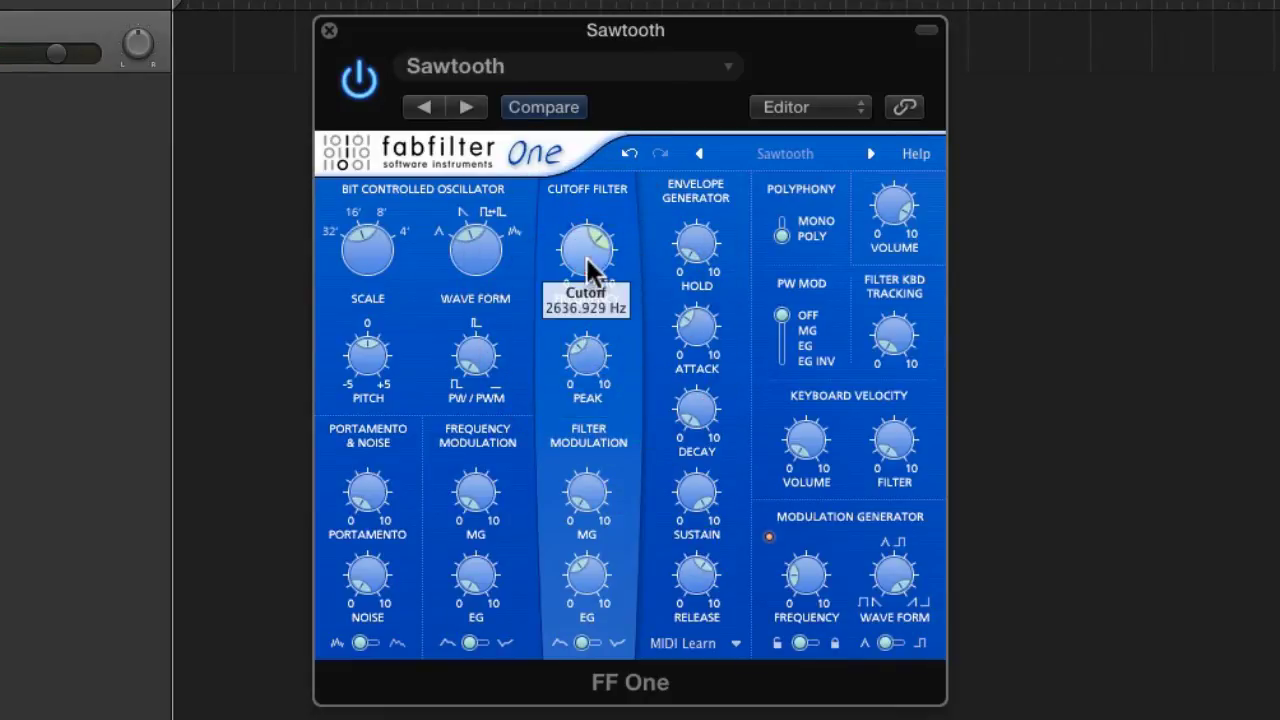
drag(588, 265, 588, 287)
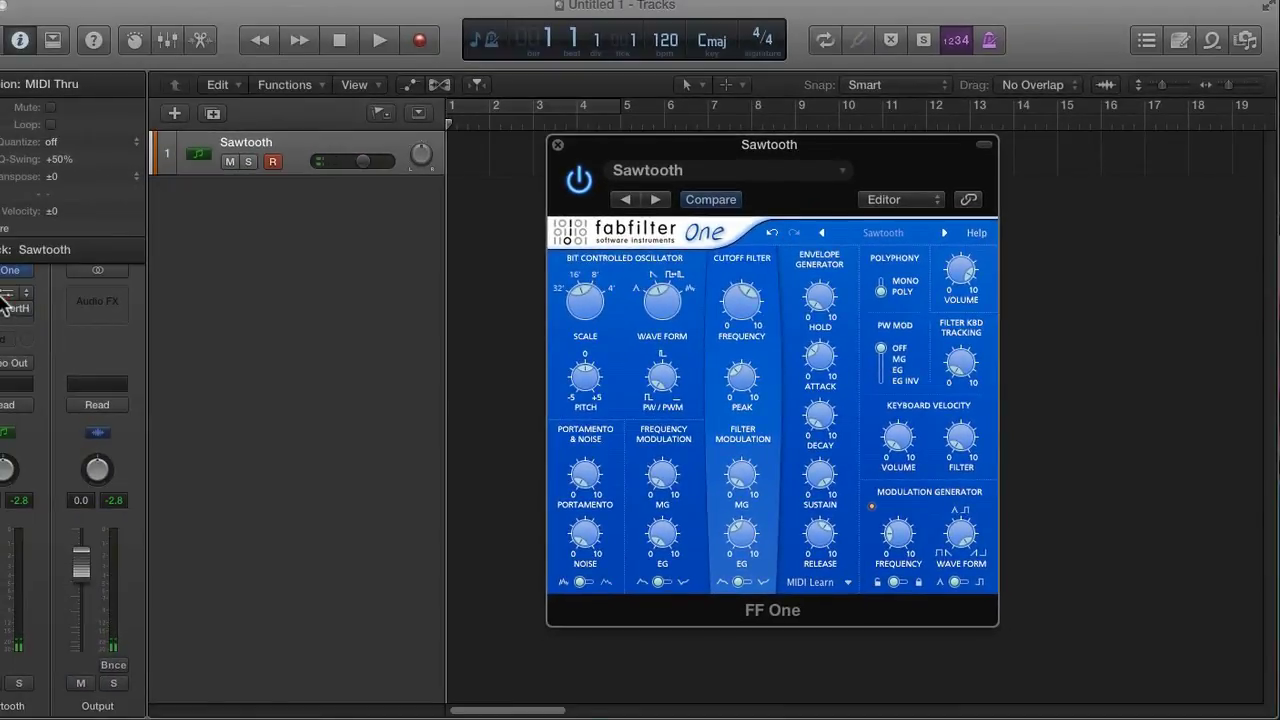
- Open the UAD Roland Dimension D and LexConcertHall effects on the Sawtooth track and arrange their windows so both are accessible
click(5, 296)
click(10, 312)
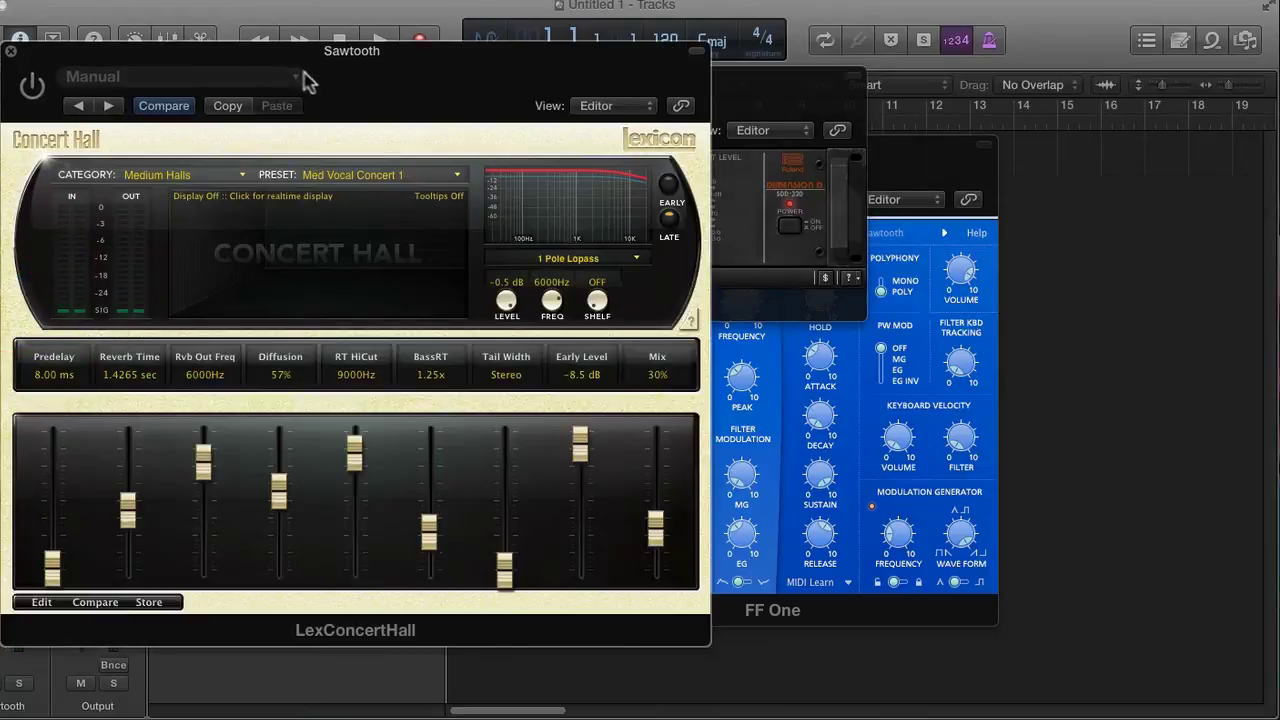
drag(305, 80, 850, 118)
click(808, 286)
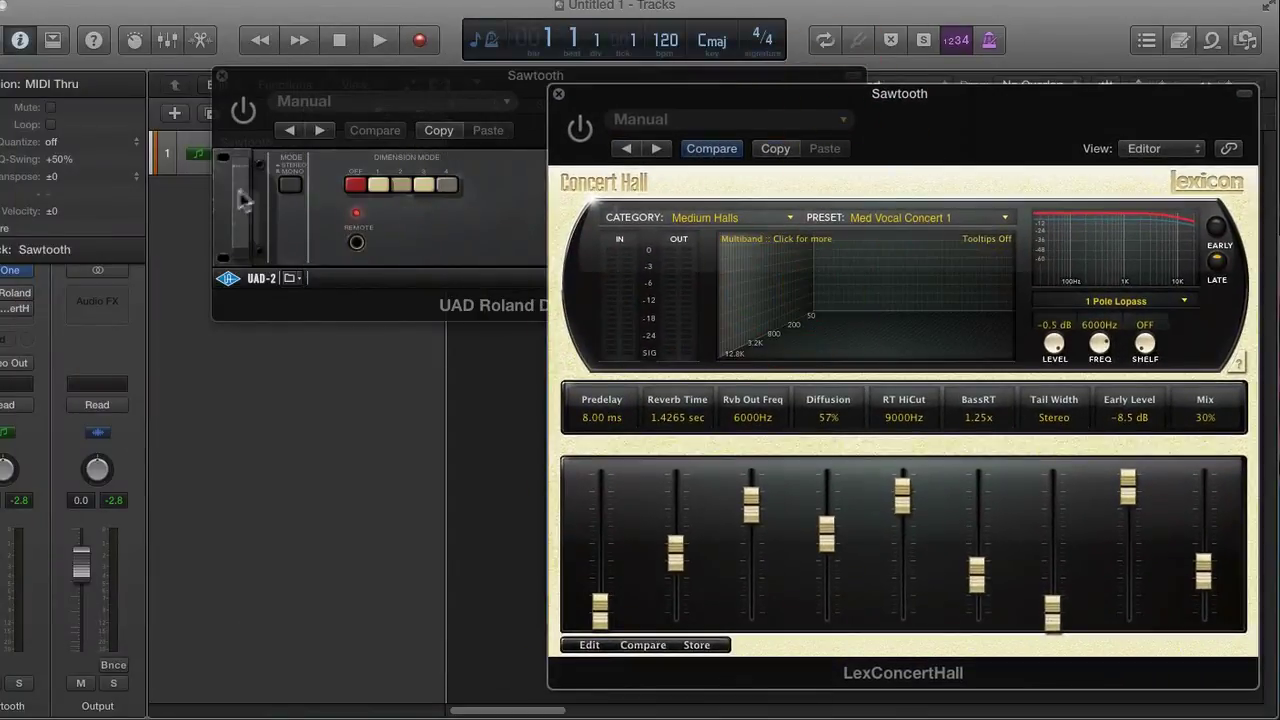
click(420, 242)
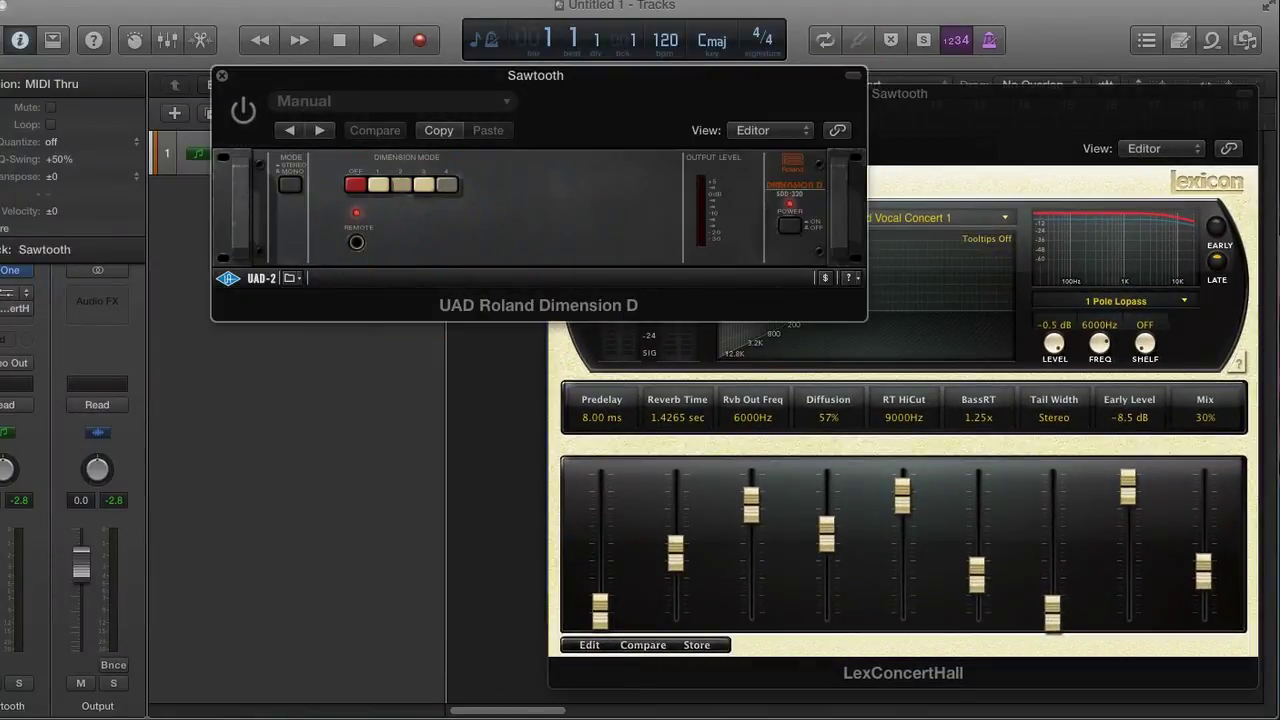
- Activate both the Dimension D and LexConcertHall effects and reposition their windows for viewing while playing
click(2, 293)
click(2, 309)
drag(764, 96, 680, 193)
click(520, 160)
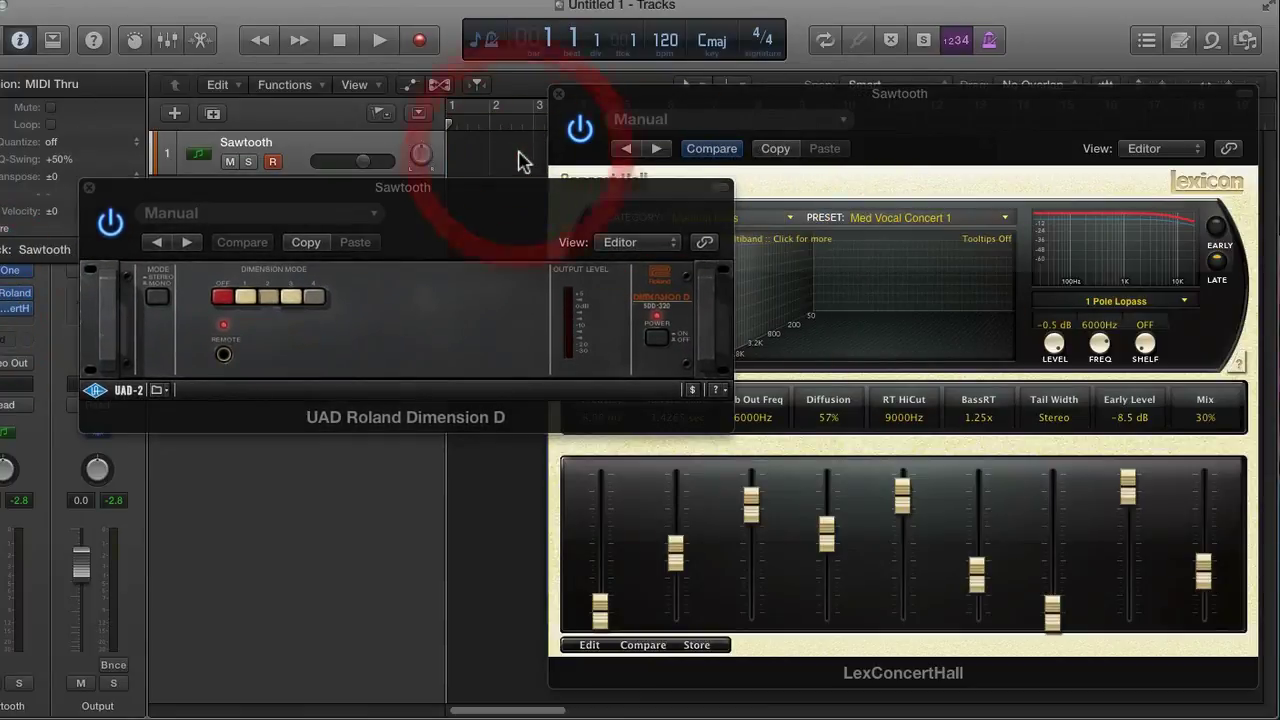
drag(617, 97, 572, 91)
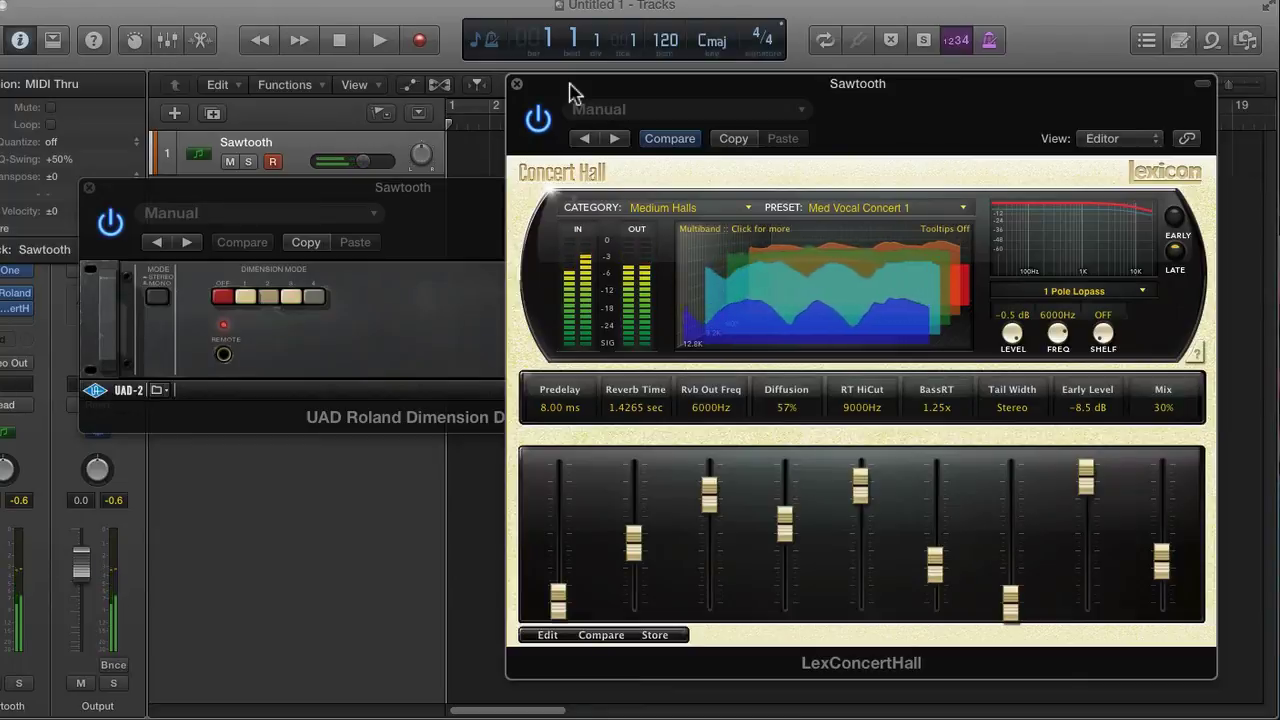
- Bypass the Dimension D effect and close both effect windows
click(516, 85)
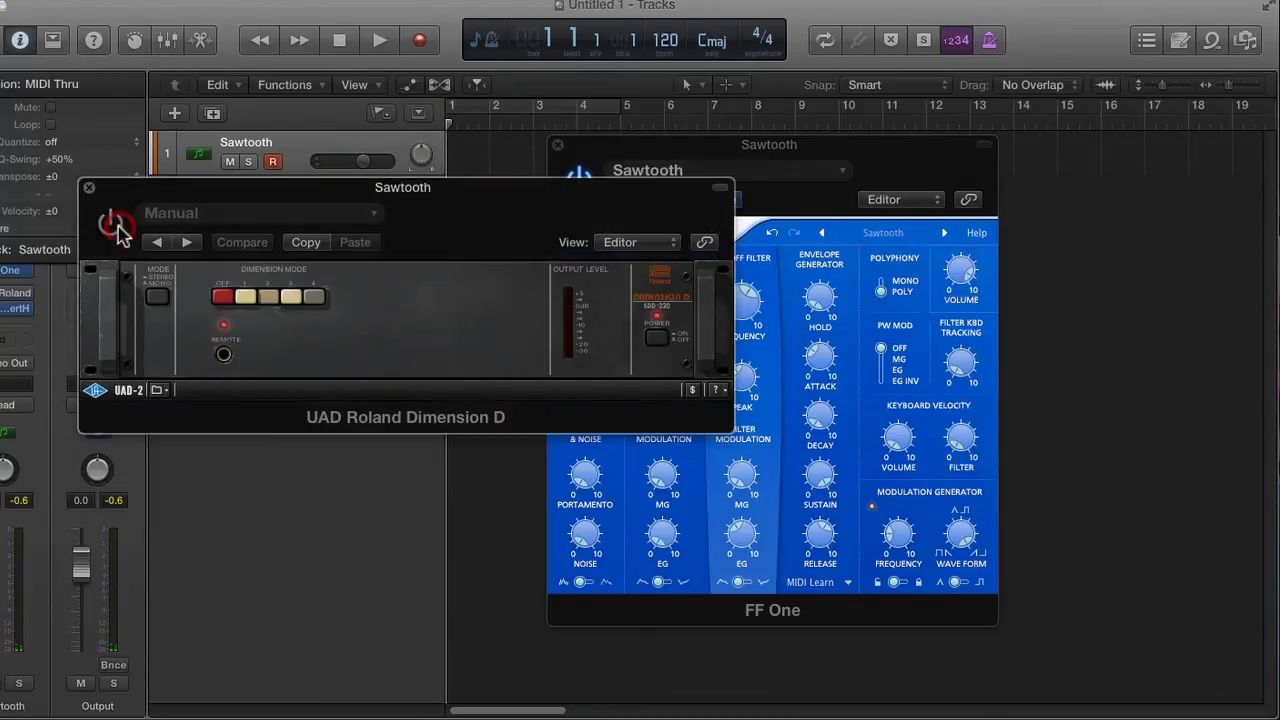
click(89, 187)
click(1, 293)
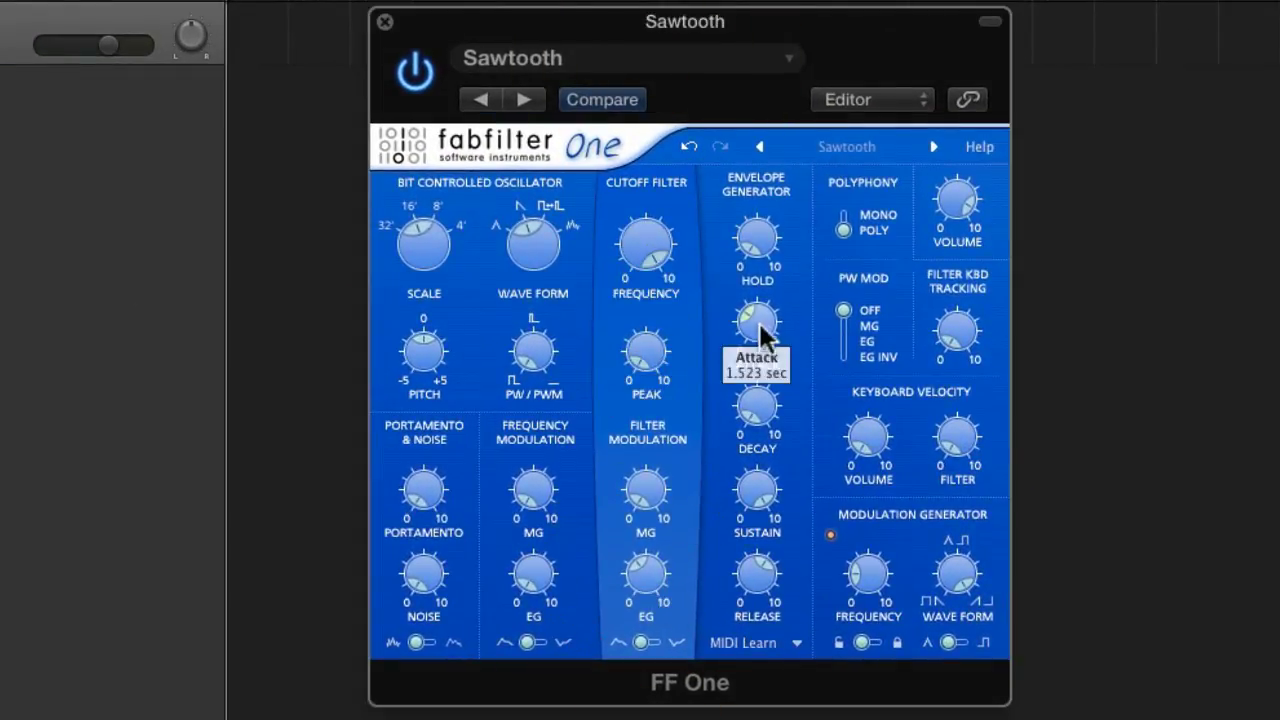
- Reset the envelope attack and the filter's envelope modulation to zero and switch the polyphony to mono
drag(759, 325, 757, 717)
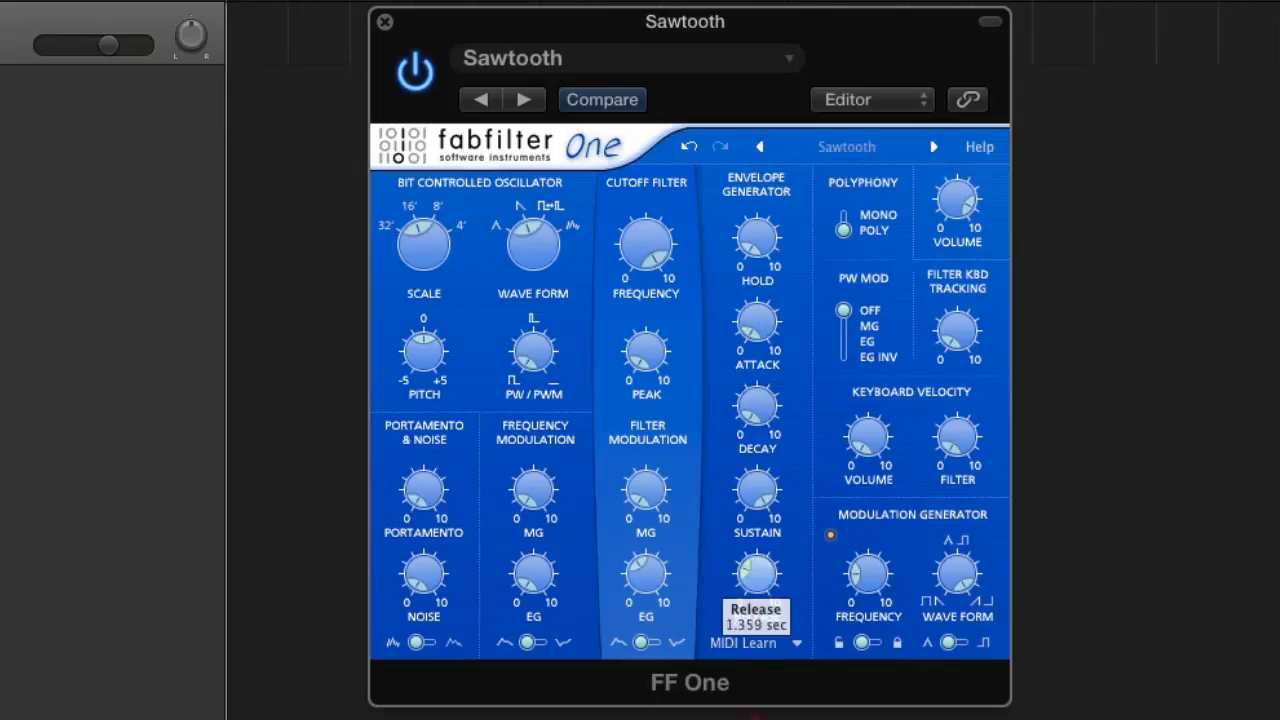
click(844, 214)
click(839, 150)
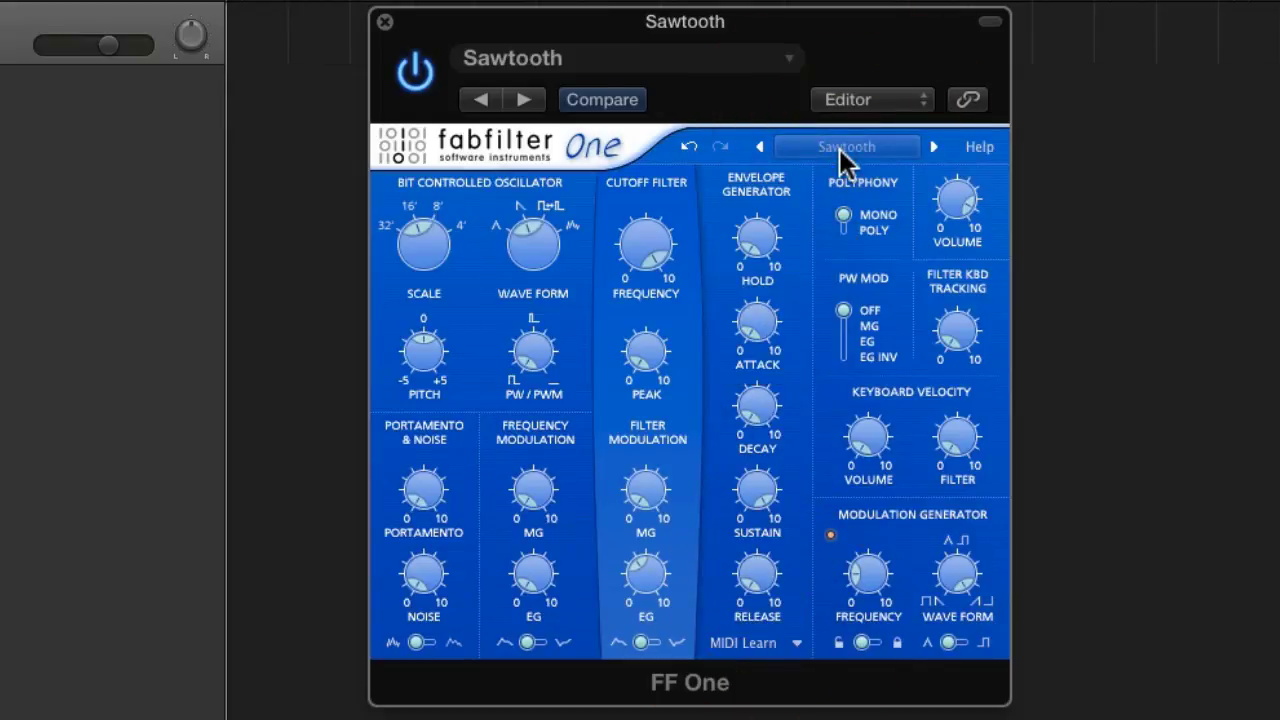
drag(646, 573, 650, 665)
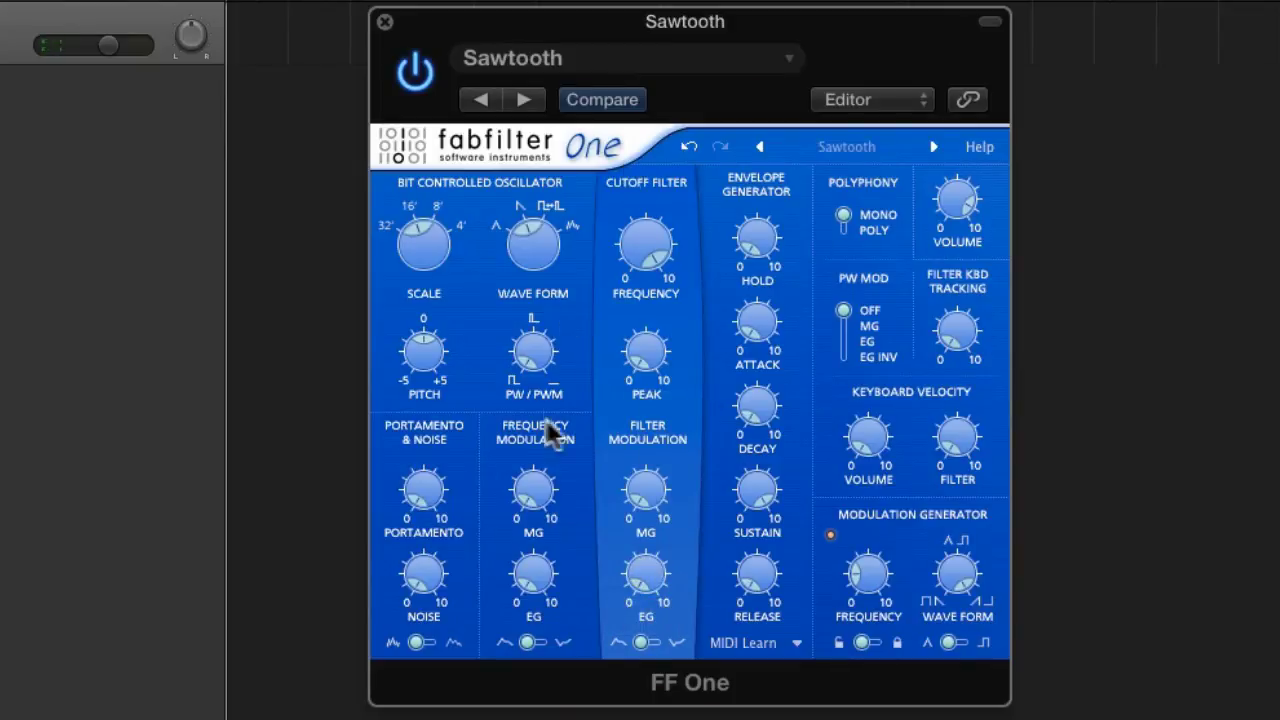
- Partly close the filter cutoff, add a little peak and raise the filter's envelope modulation to about halfway
mouse_move(648, 232)
mouse_down()
mouse_move(650, 349)
mouse_move(651, 251)
mouse_up()
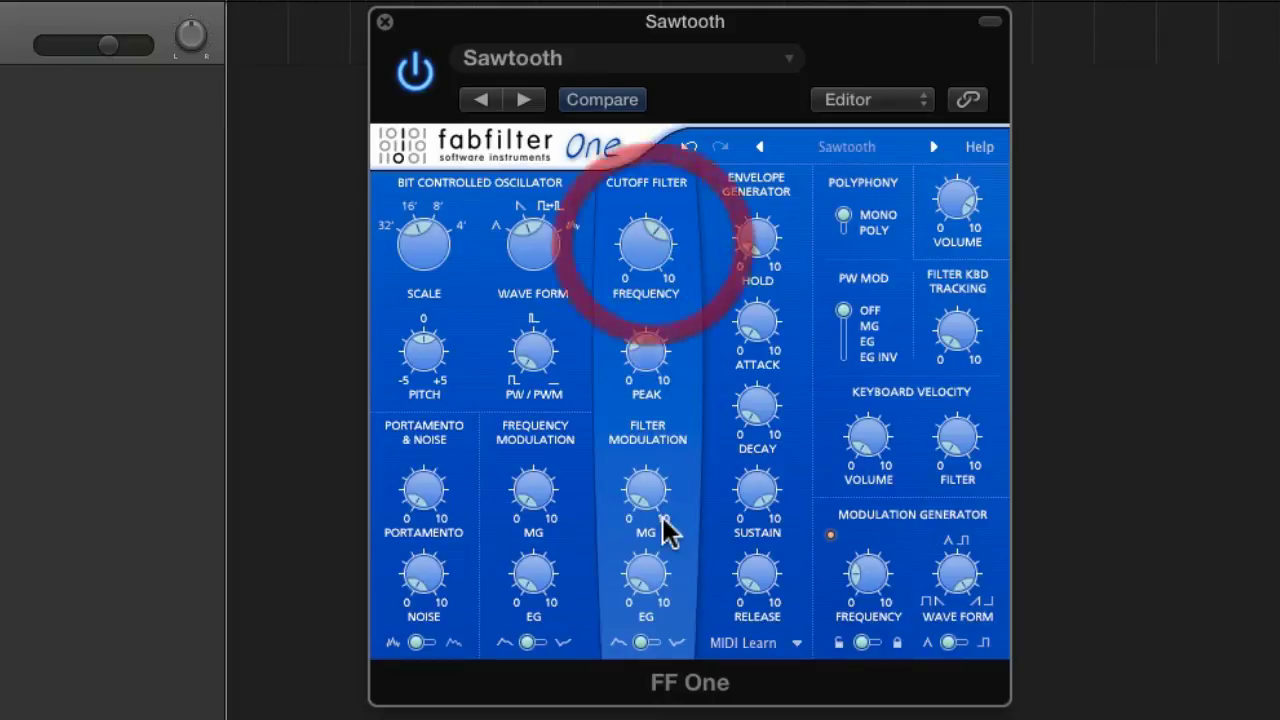
click(655, 418)
drag(655, 562, 648, 425)
- Lengthen the envelope's attack and release and set the portamento to 0.300 seconds
drag(766, 320, 785, 205)
drag(764, 565, 782, 360)
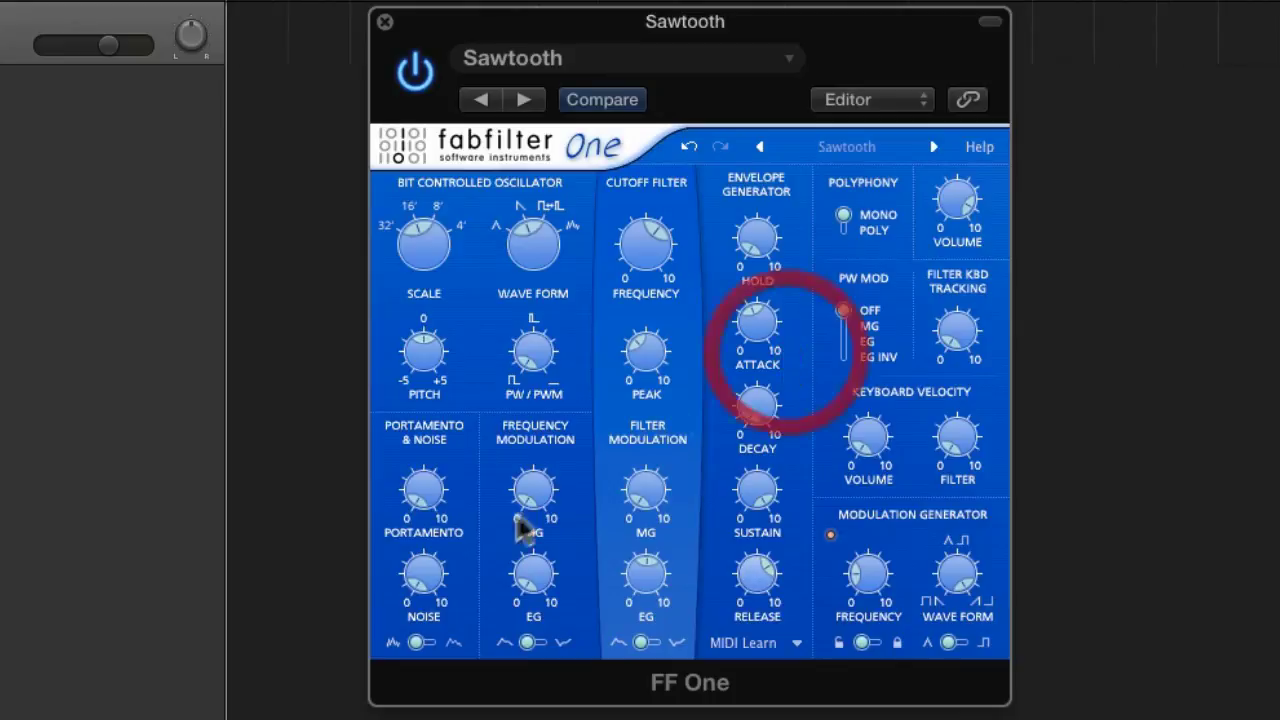
drag(427, 473, 449, 366)
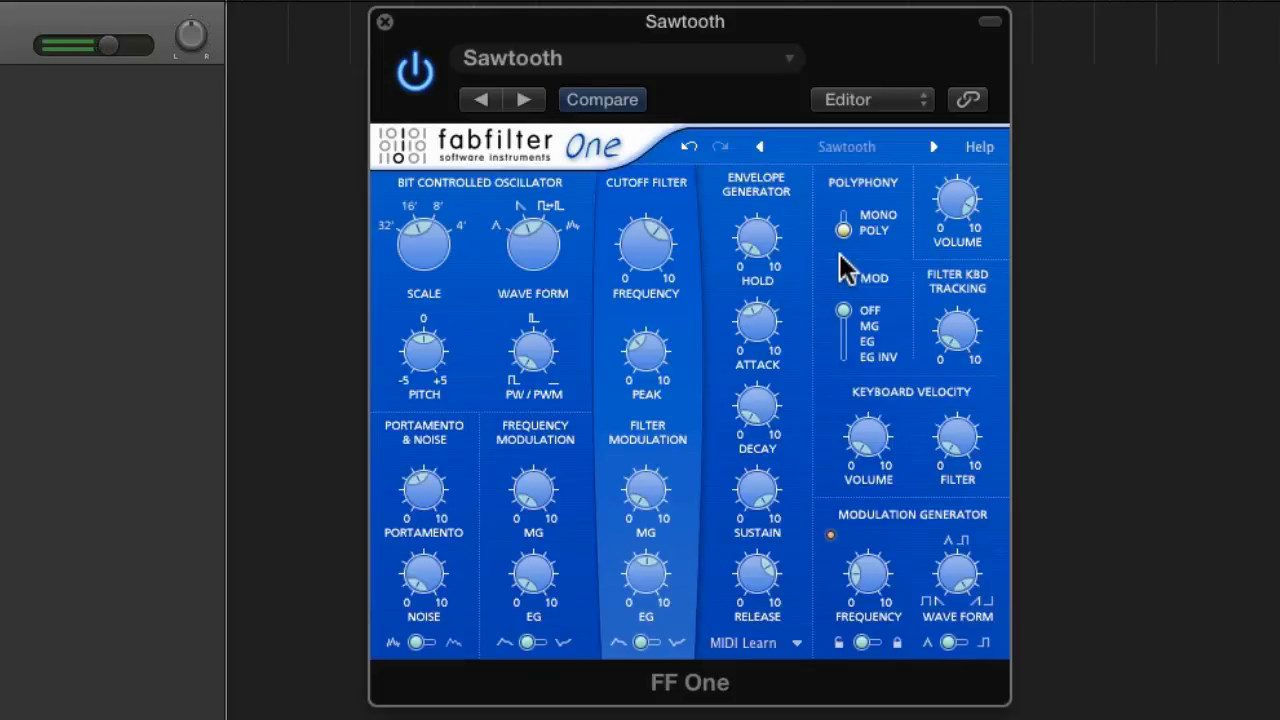
- Open the filter cutoff fully, zero its peak, and reset the envelope attack and release to zero
drag(645, 248, 645, 58)
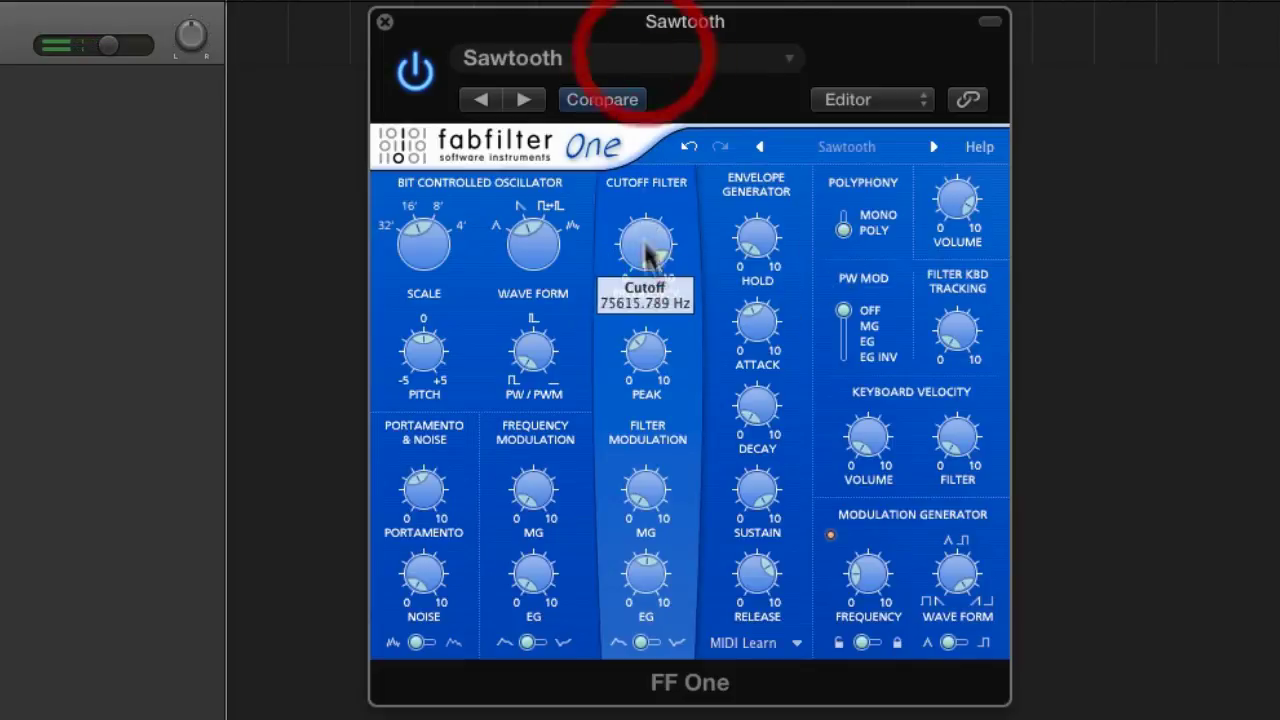
drag(666, 352, 677, 571)
drag(758, 316, 763, 632)
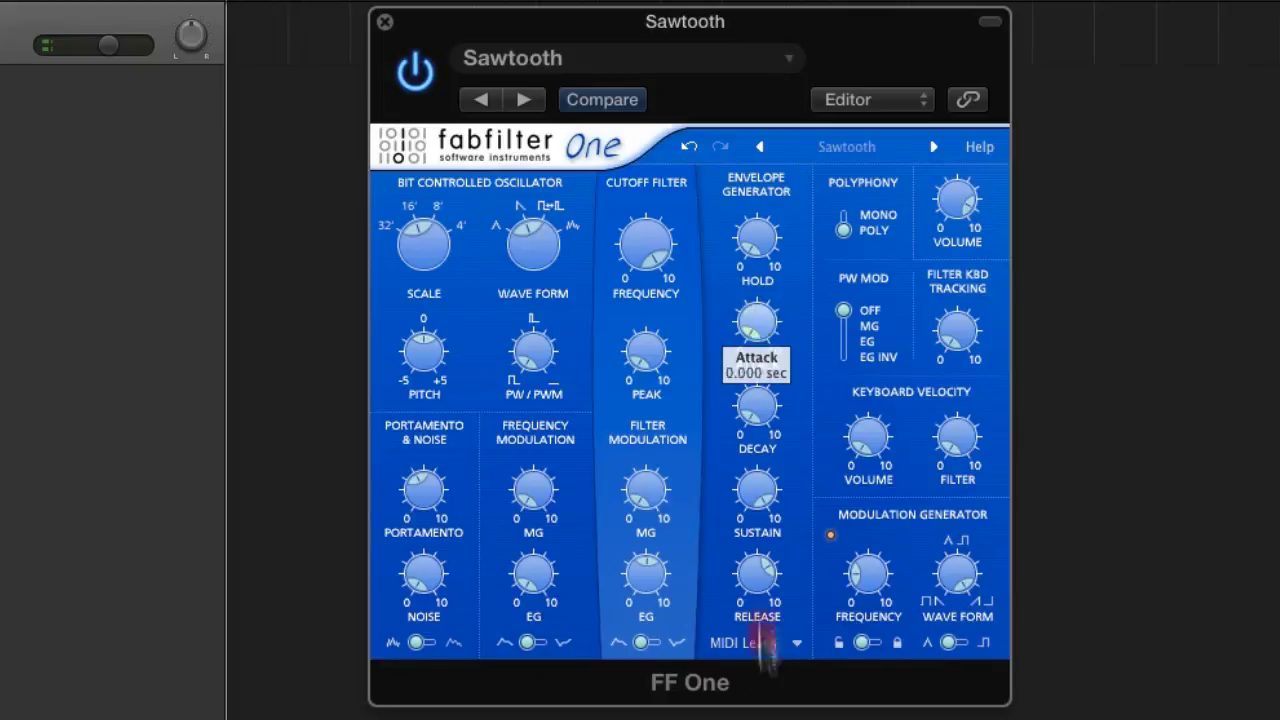
drag(760, 575, 766, 640)
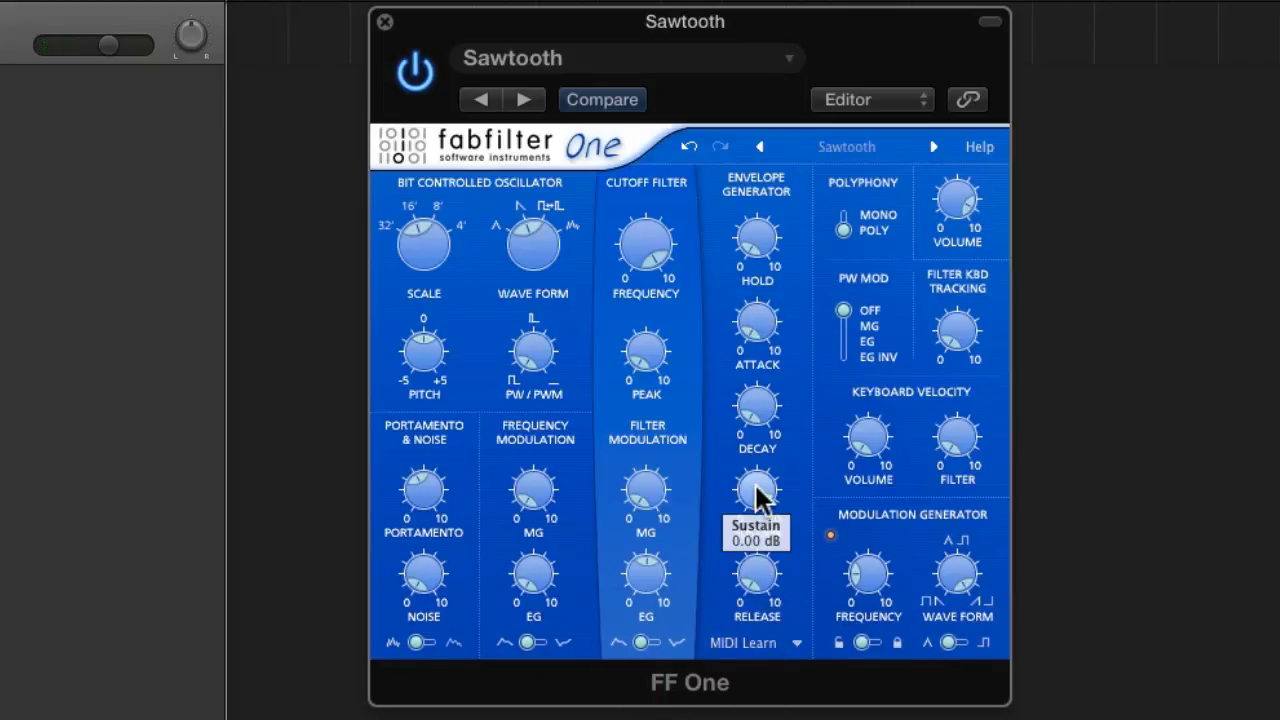
- Switch the polyphony to mono and reset the portamento and the filter's envelope modulation to zero
click(845, 208)
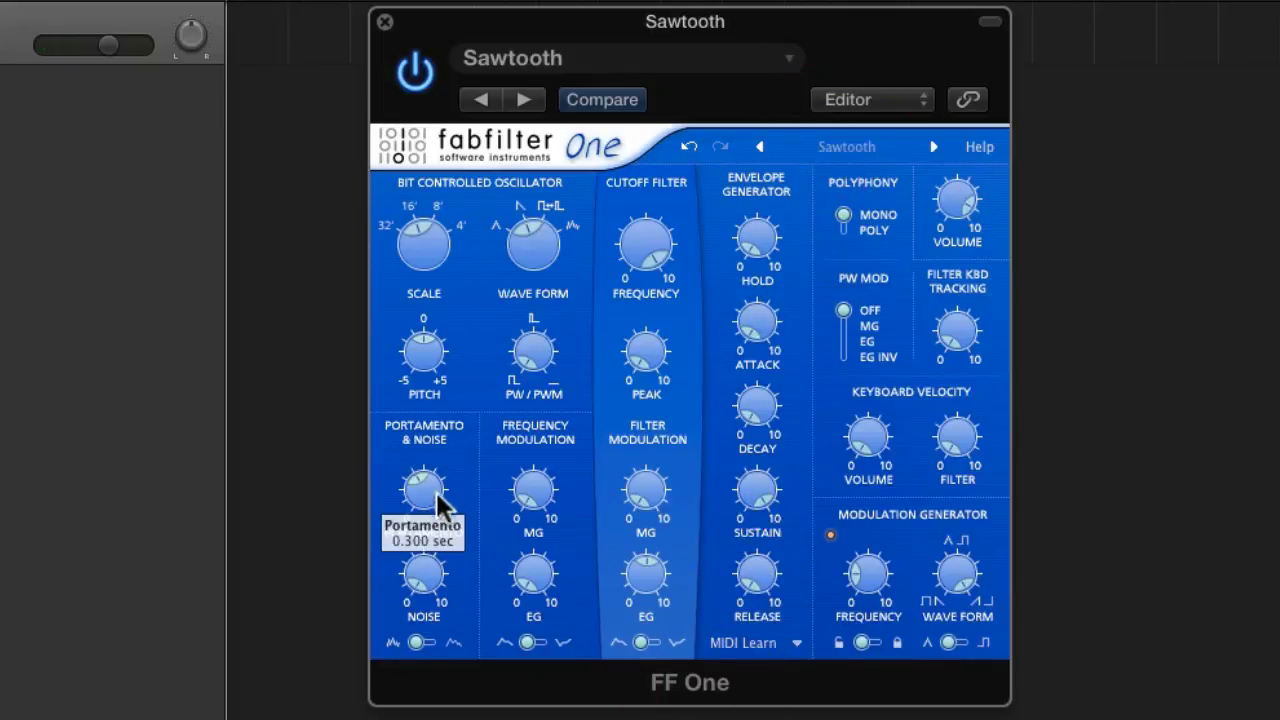
drag(432, 501, 430, 640)
drag(646, 570, 648, 712)
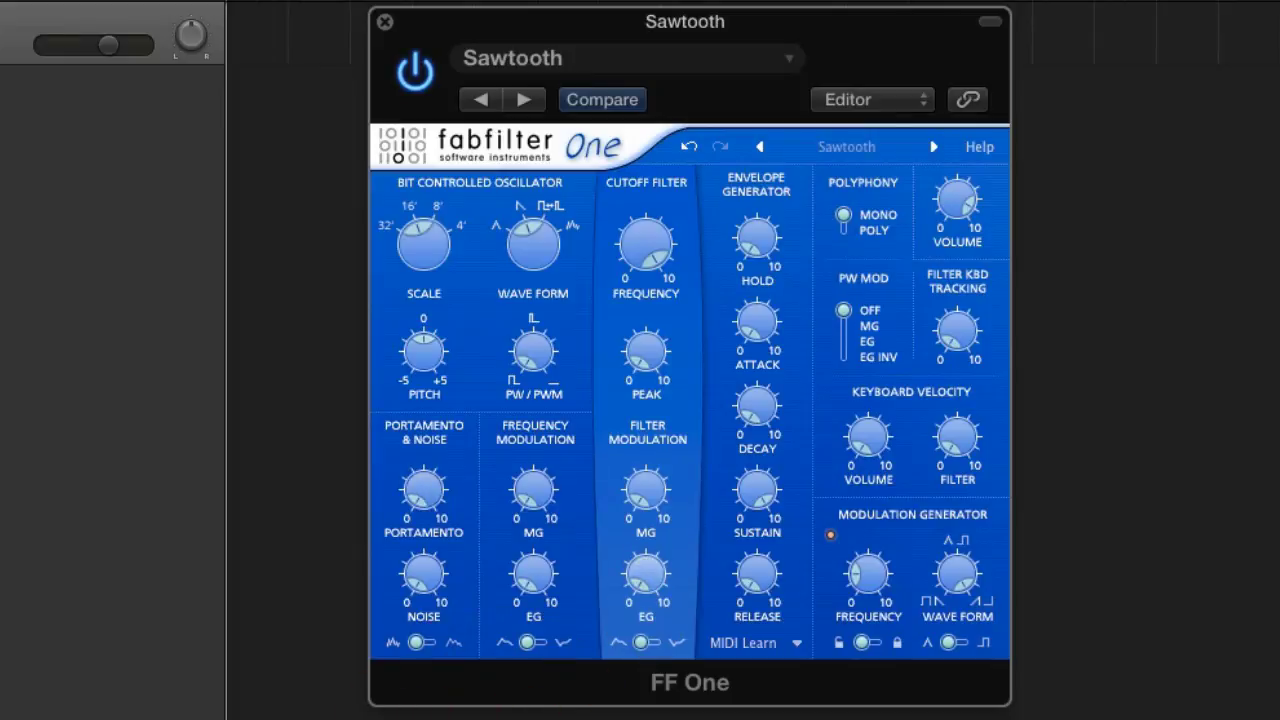